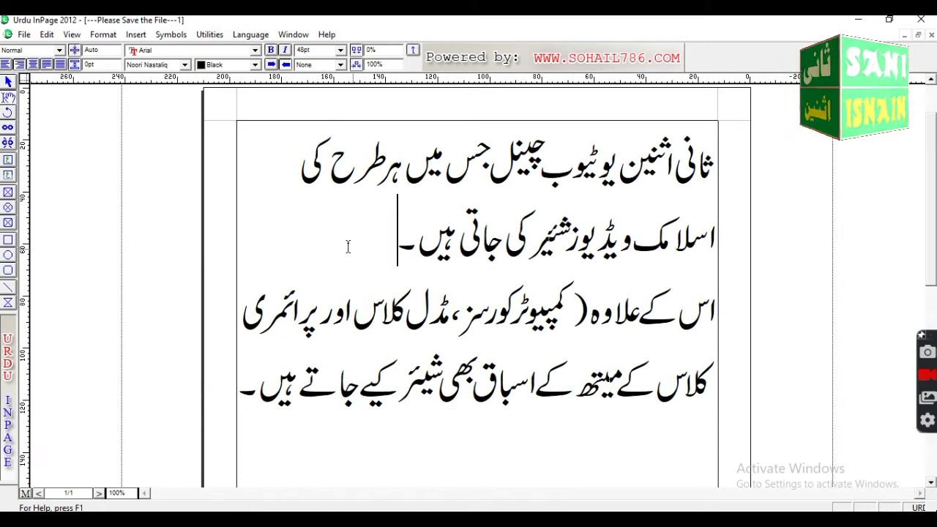
Step: Try toggling bold formatting on the word کی at the end of the first line of text
left_click_drag(298, 176, 329, 183)
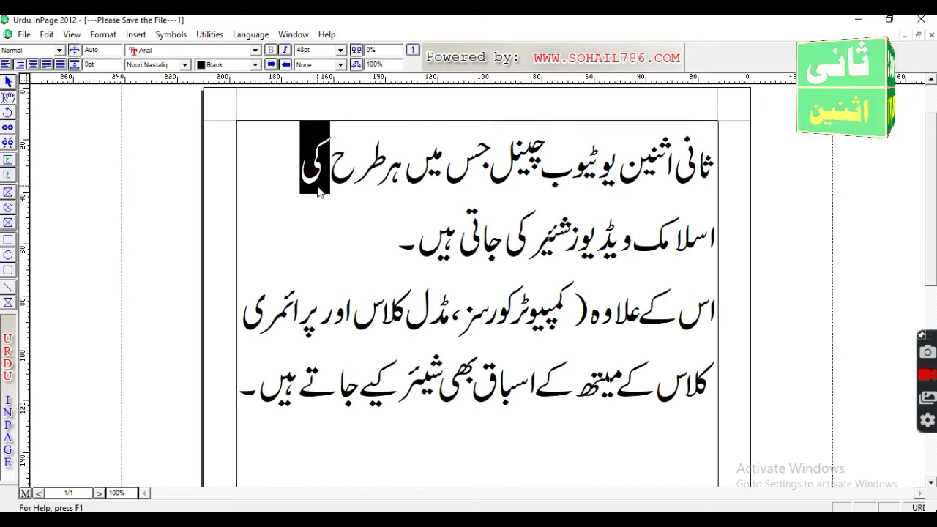
key("ctrl+b")
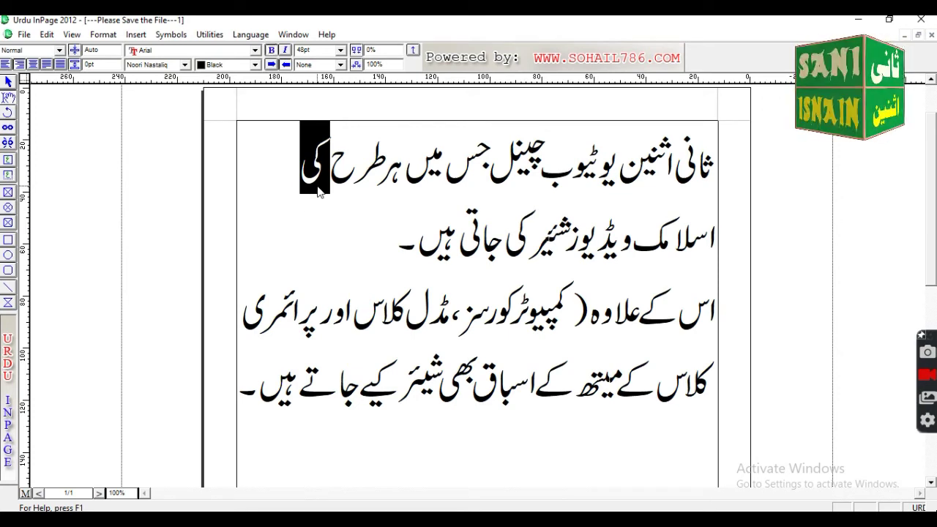
key("ctrl+b")
key("ctrl+b")
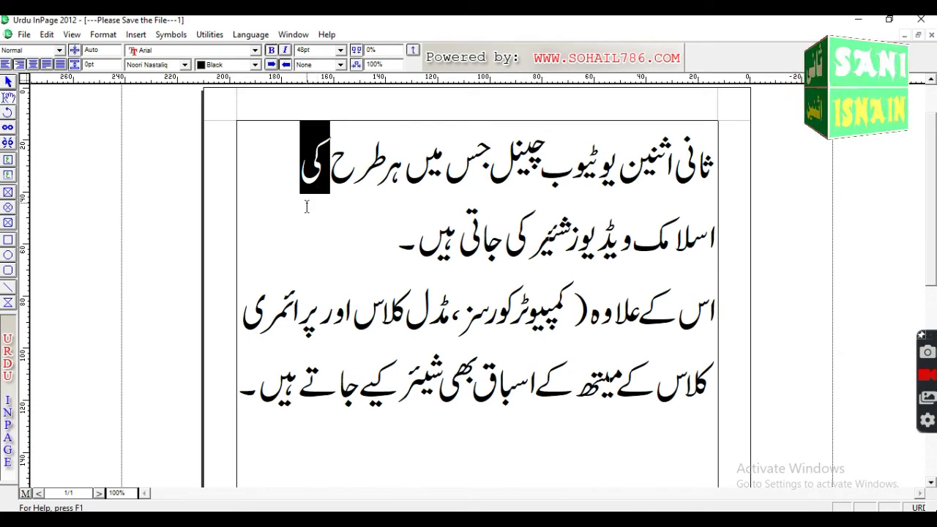
left_click(351, 240)
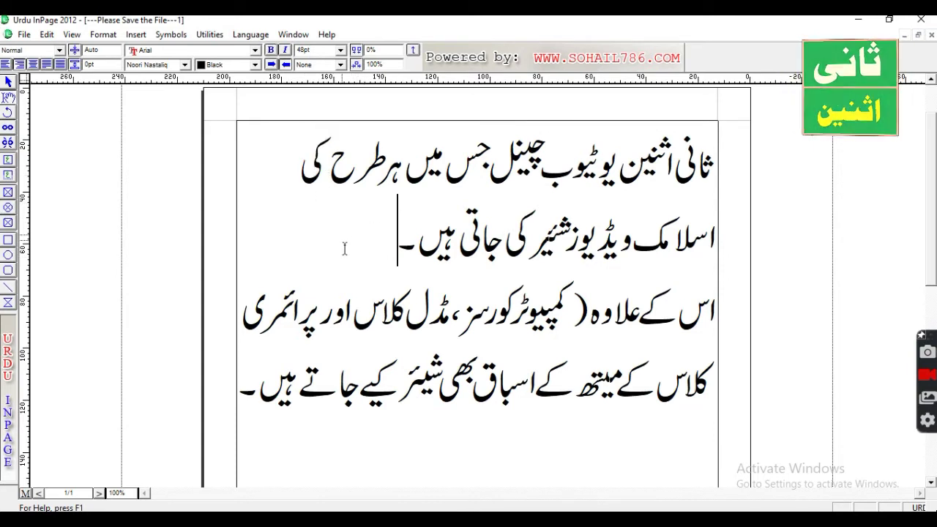
Step: Try applying italic formatting to the word کی that ends the first line
left_click_drag(301, 175, 326, 176)
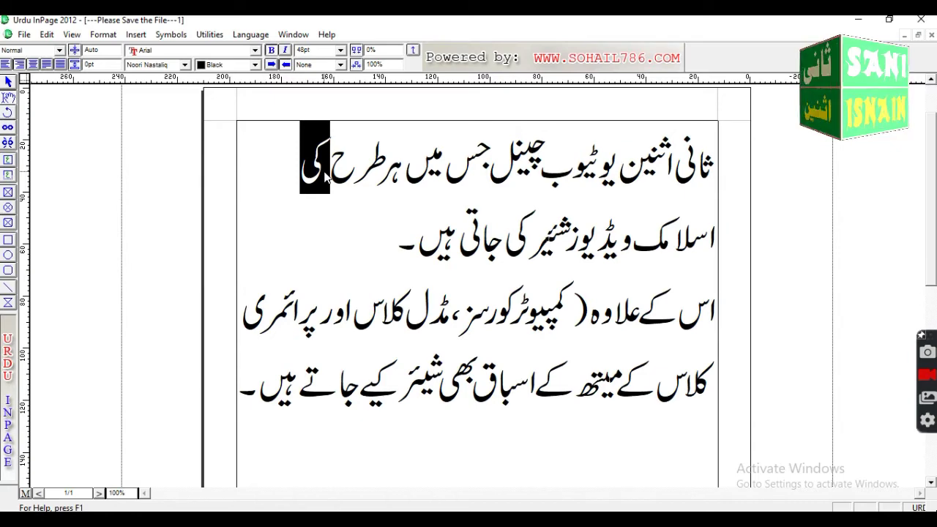
key("ctrl+i")
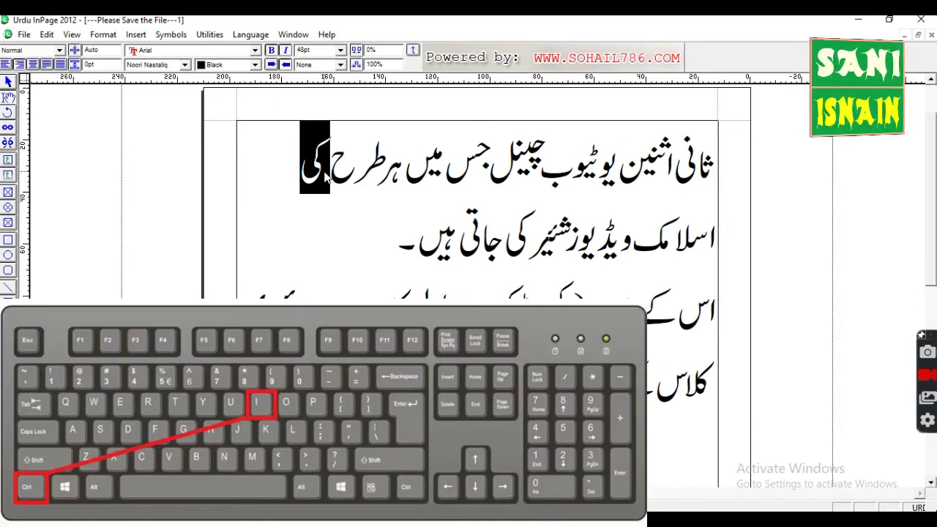
left_click(319, 217)
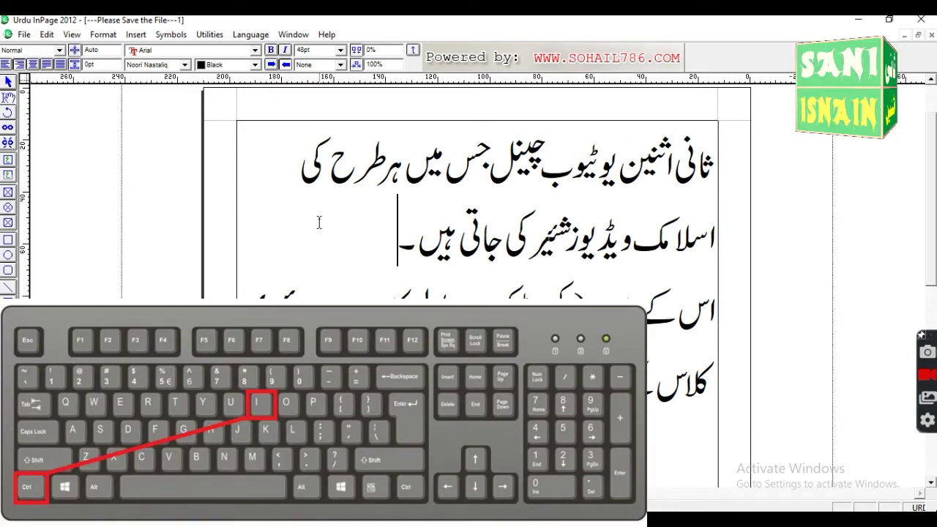
left_click_drag(328, 176, 311, 181)
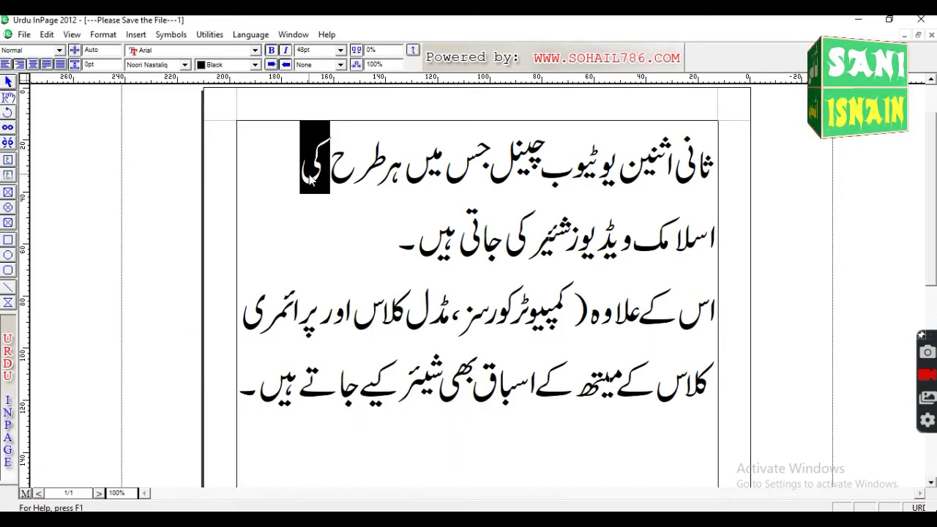
left_click(351, 235)
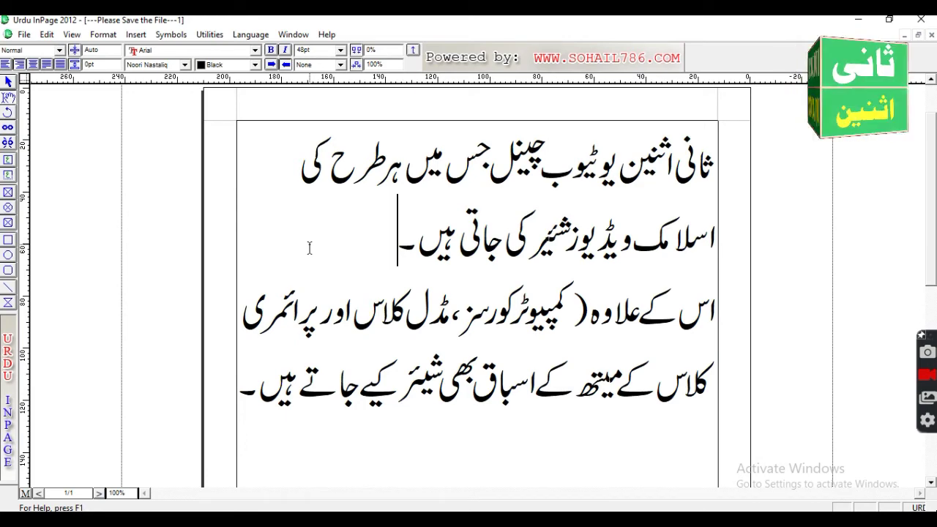
Step: Zoom the page to 200% and look across the enlarged text from one side to the other
key("ctrl+2")
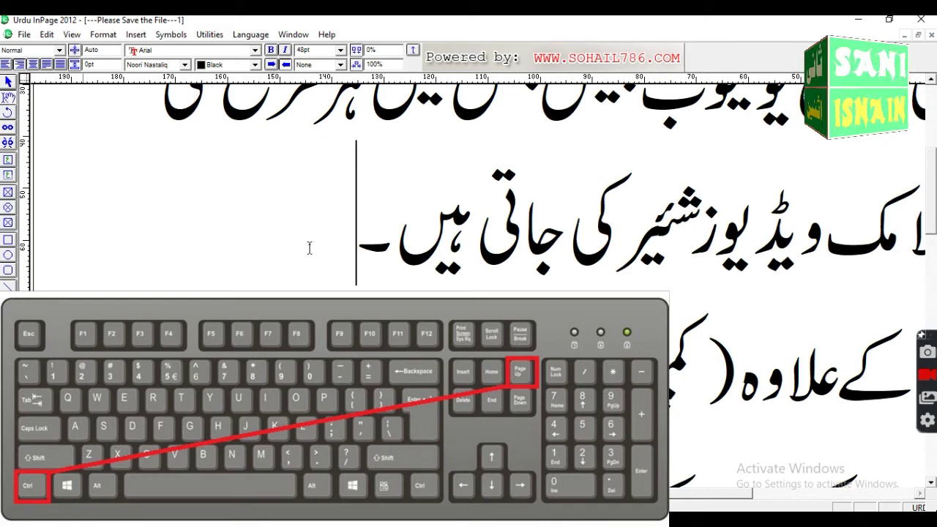
key("ctrl+Page_Up")
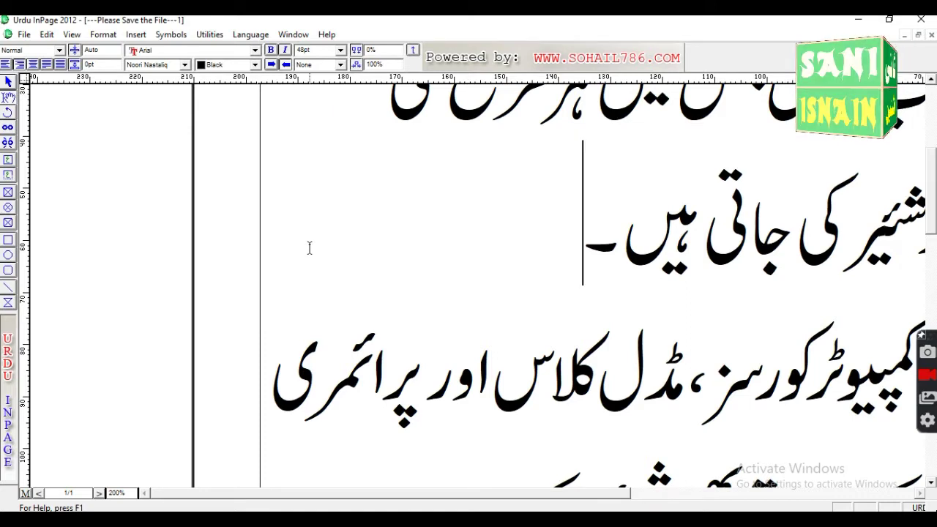
key("ctrl+Page_Down")
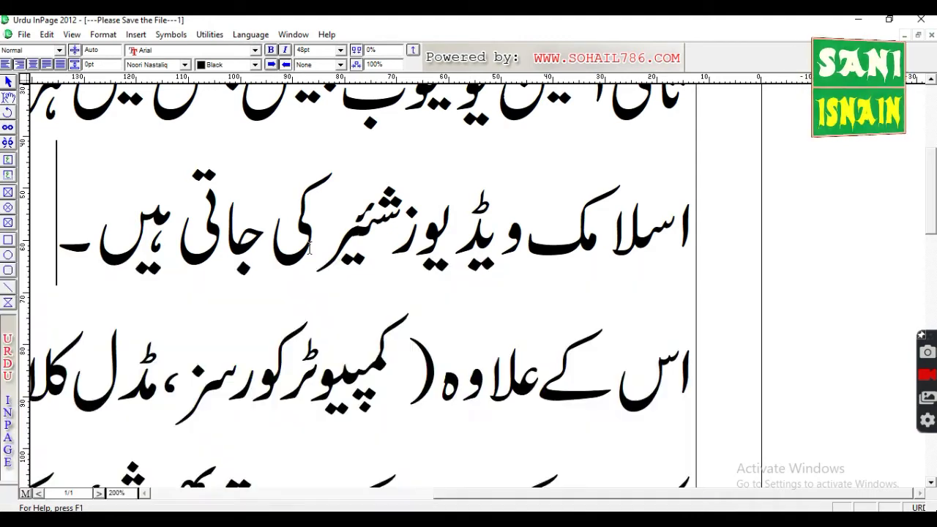
scroll(309, 249, "left", 5)
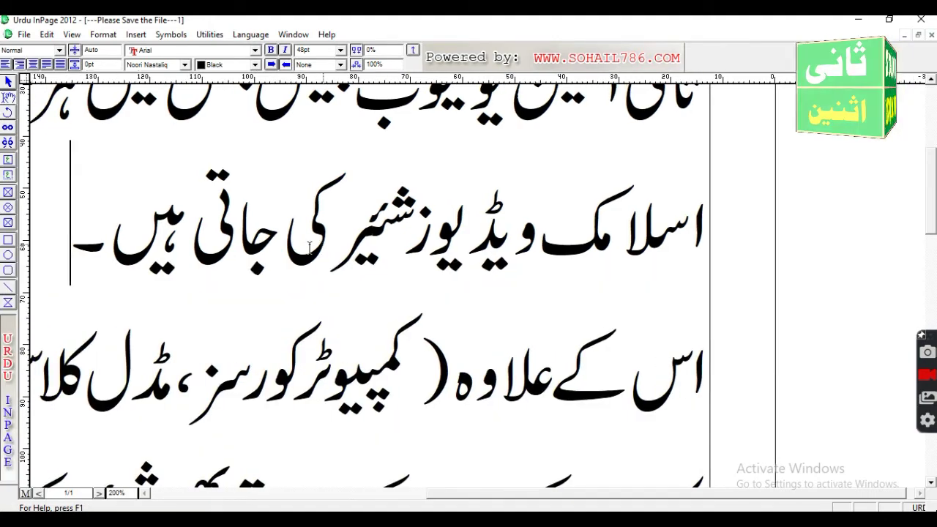
scroll(309, 249, "left", 5)
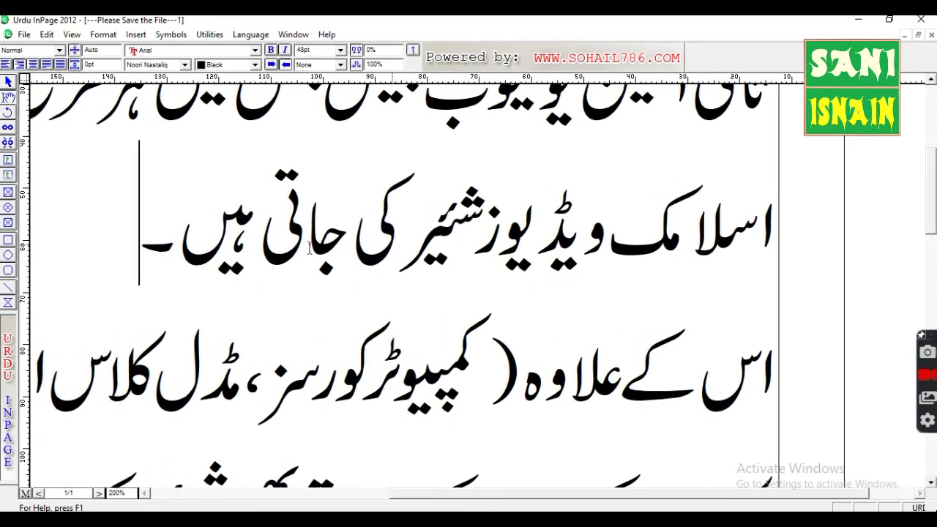
scroll(309, 249, "left", 7)
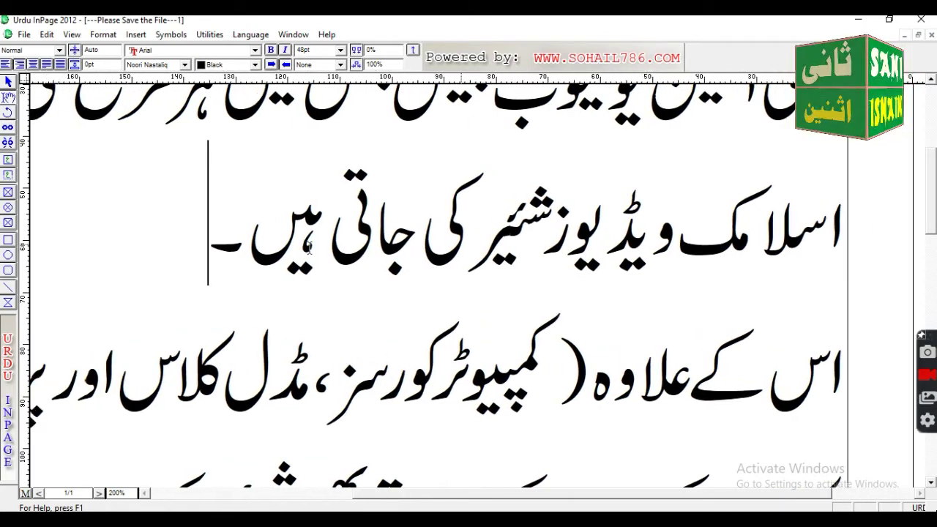
scroll(309, 249, "left", 9)
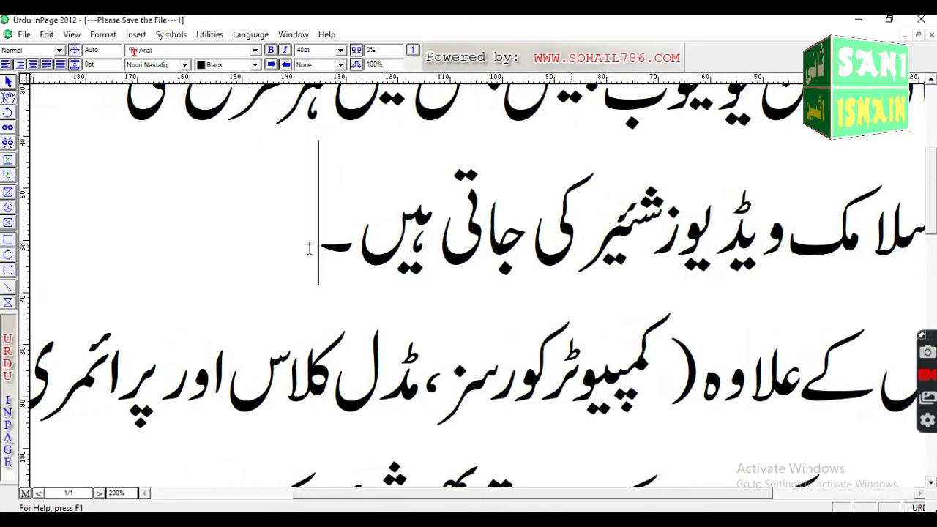
scroll(309, 248, "left", 2)
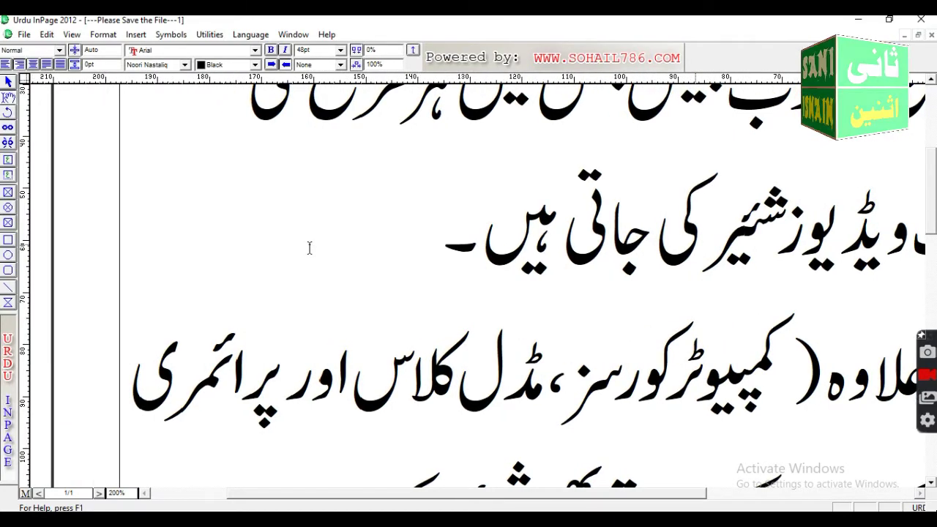
scroll(309, 248, "right", 2)
scroll(309, 248, "right", 6)
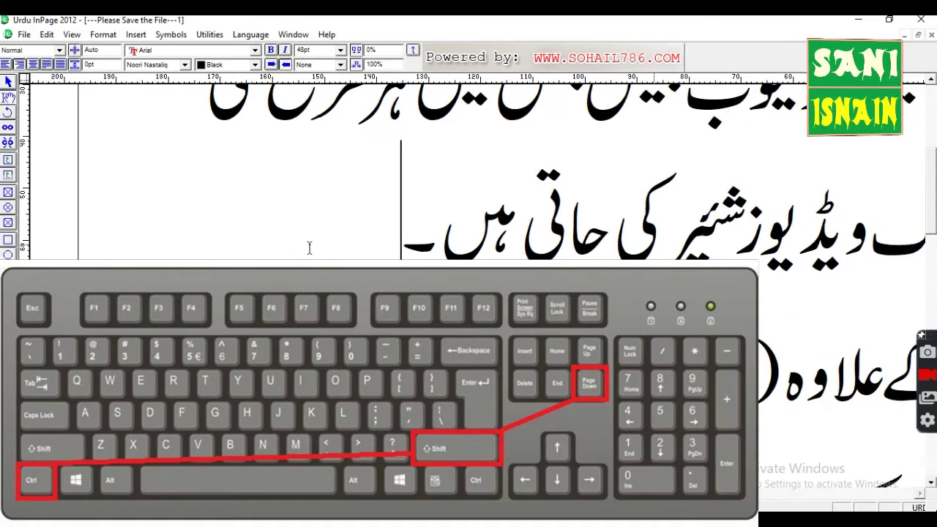
scroll(308, 248, "right", 6)
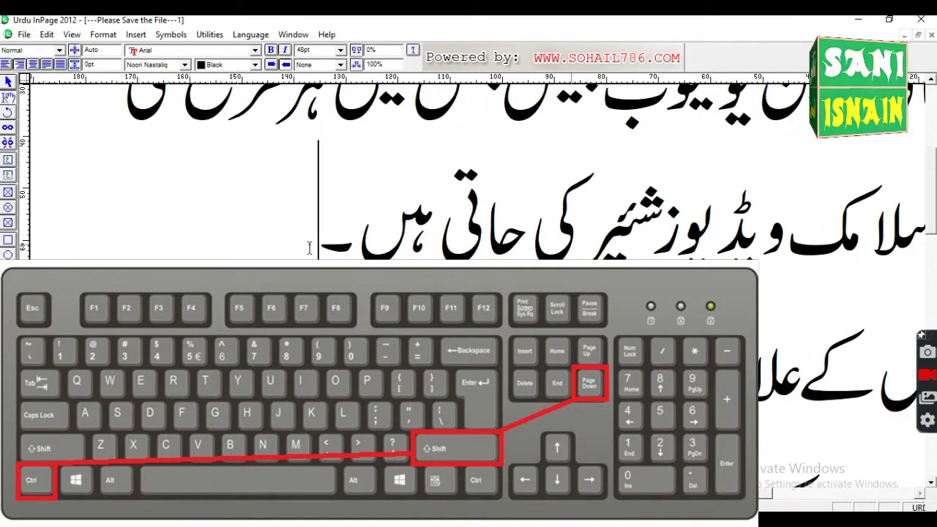
scroll(308, 248, "right", 2)
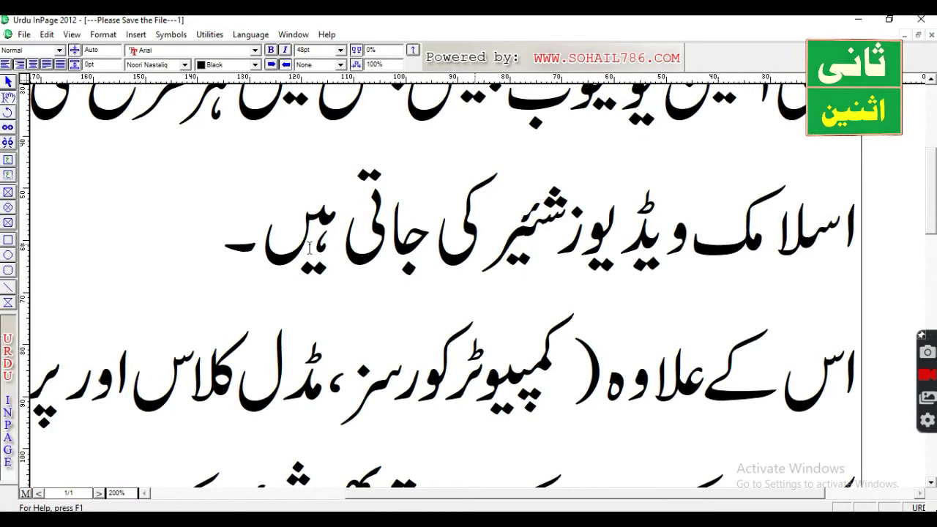
Step: Look through the enlarged page from its upper edge to the last line, and return the zoom to 100%
scroll(308, 248, "down", 3)
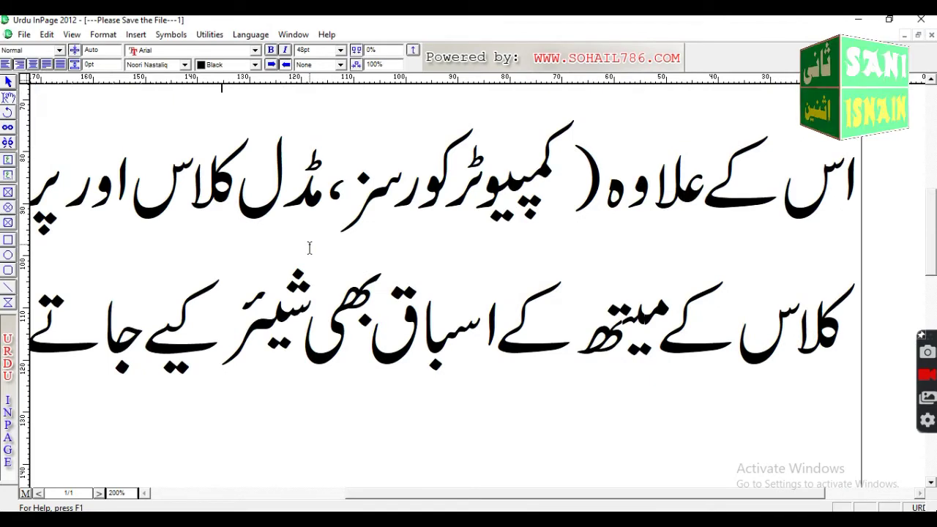
scroll(309, 249, "up", 3)
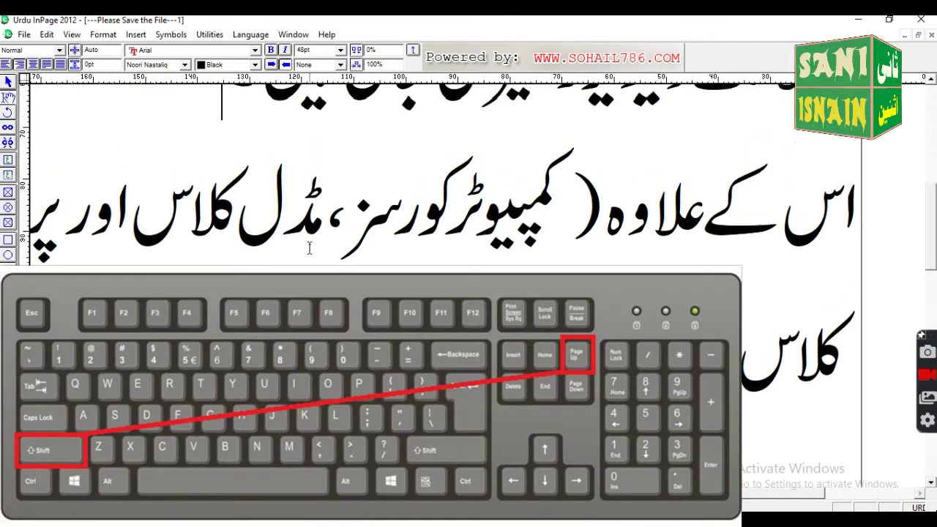
scroll(309, 248, "up", 3)
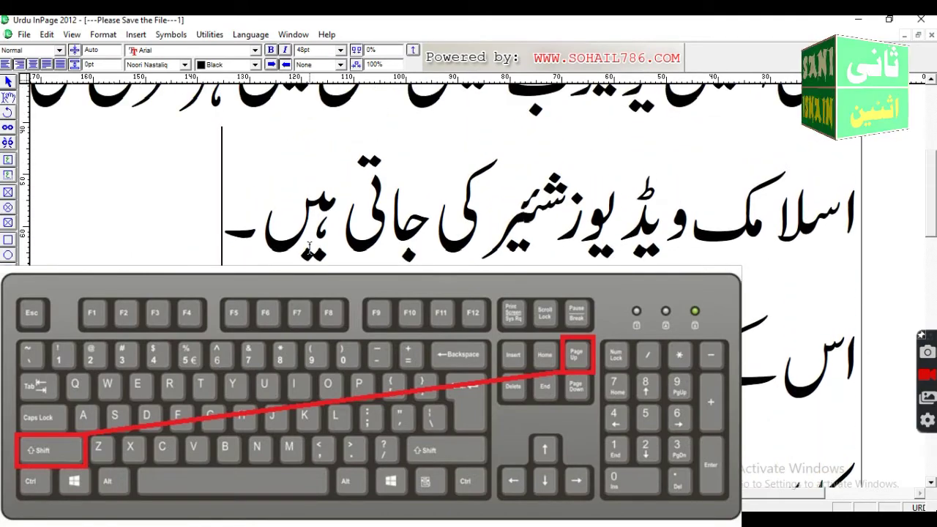
scroll(308, 248, "up", 2)
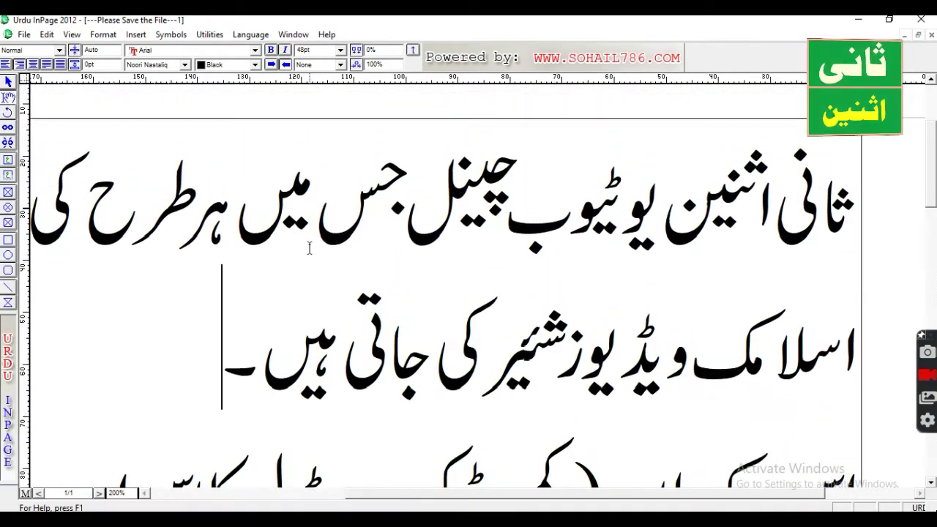
scroll(308, 248, "up", 1)
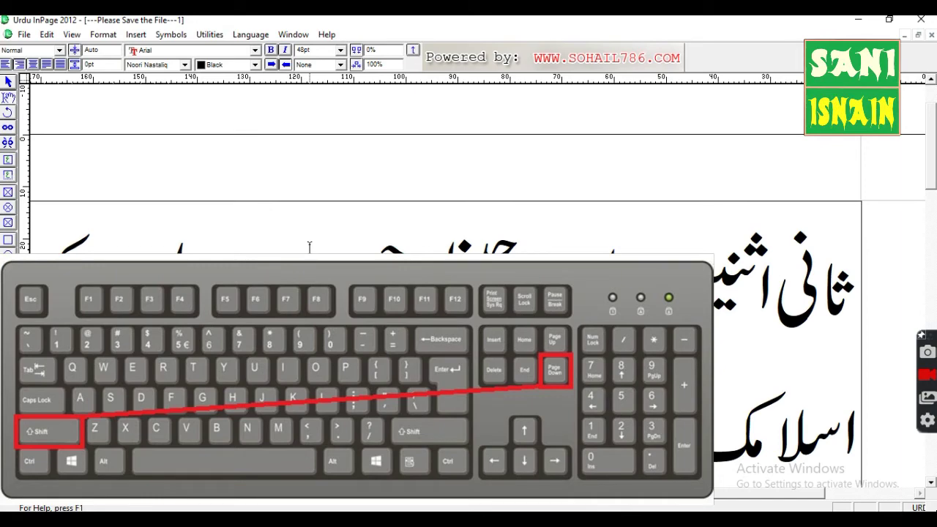
key("shift+Page_Down")
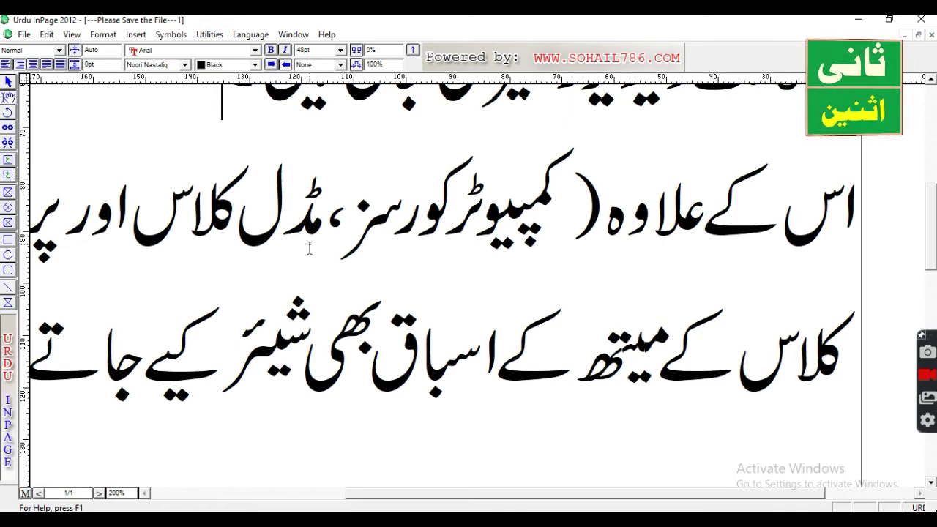
key("ctrl+1")
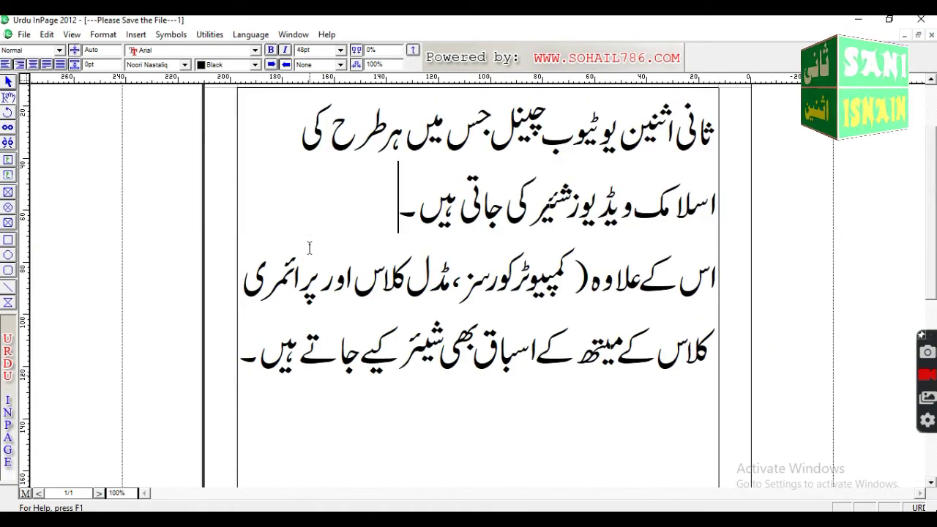
Step: Increase the font size of the word ہیں at the end of the second line stepwise to 72 pt
left_click(414, 210)
double_click(421, 217)
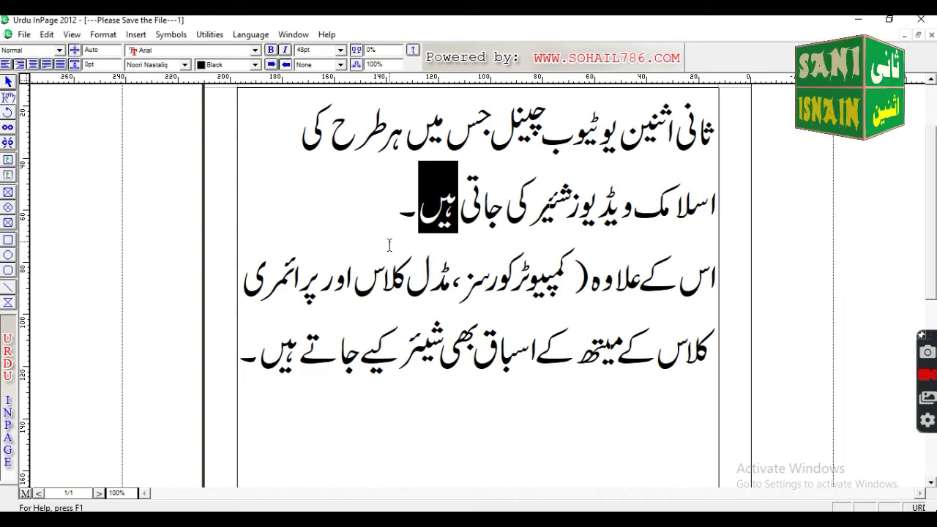
key("ctrl+F10")
key("ctrl+F10")
key("ctrl+F10")
key("ctrl+F10")
key("ctrl+F10")
key("ctrl+F10")
key("ctrl+F10")
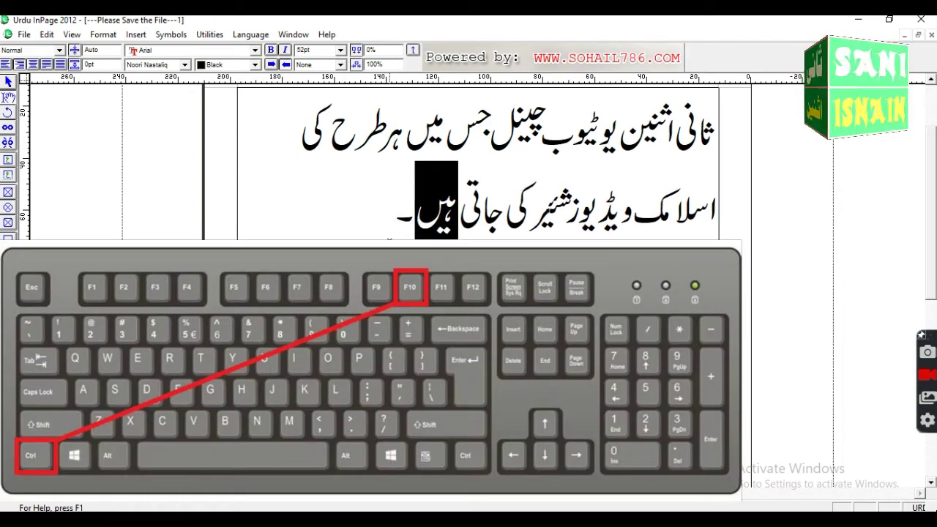
key("ctrl+F10")
key("ctrl+F10")
key("ctrl+F10")
key("ctrl+F10")
key("ctrl+F10")
key("ctrl+F10")
key("ctrl+F10")
key("ctrl+F10")
key("ctrl+F10")
key("ctrl+F10")
key("ctrl+F10")
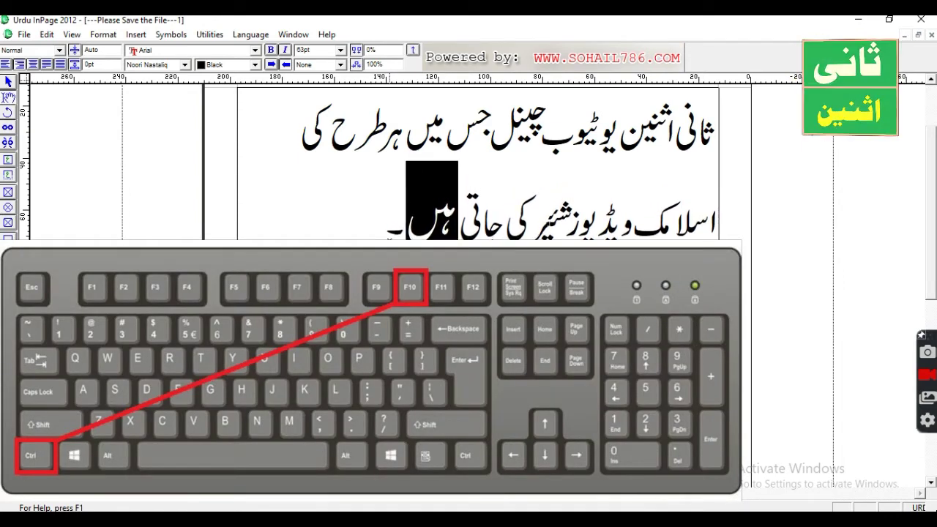
key("ctrl+F10")
key("ctrl+F10")
key("ctrl+F10")
key("ctrl+F10")
key("ctrl+F10")
key("ctrl+F10")
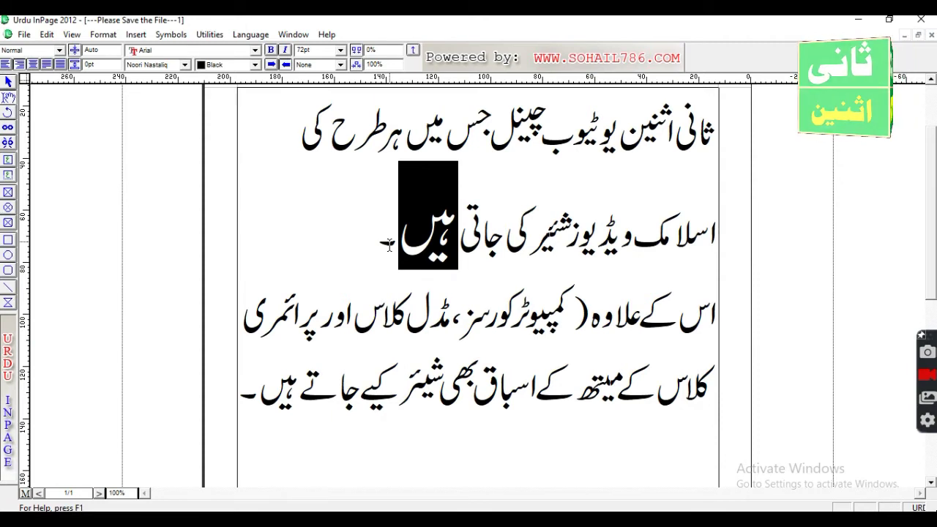
Step: Reduce the font size of the selected word ہیں stepwise to 48 pt
key("ctrl+F9")
key("ctrl+F9")
key("ctrl+F9")
key("ctrl+F9")
key("ctrl+F9")
key("ctrl+F9")
key("ctrl+F9")
key("ctrl+F9")
key("ctrl+F9")
key("ctrl+F9")
key("ctrl+F9")
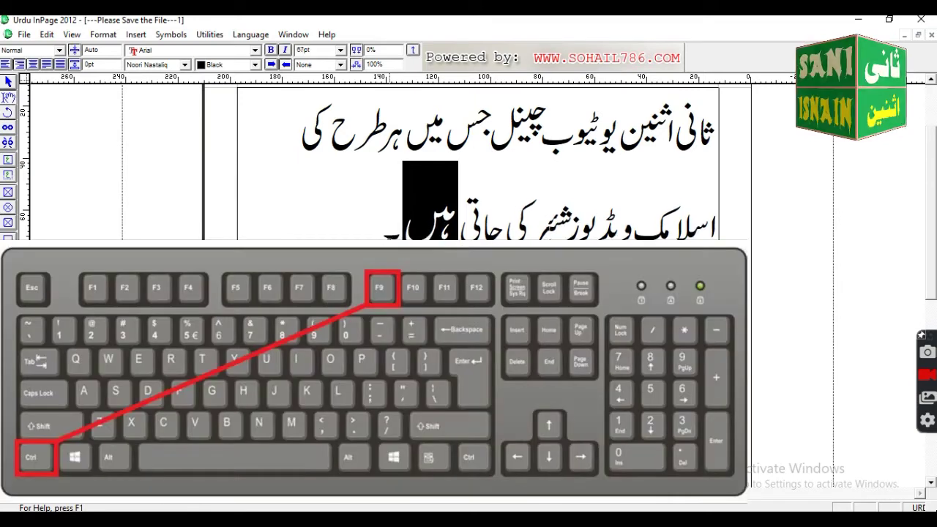
key("ctrl+F9")
key("ctrl+F9")
key("ctrl+F9")
key("ctrl+F9")
key("ctrl+F9")
key("ctrl+F9")
key("ctrl+F9")
key("ctrl+F9")
key("ctrl+F9")
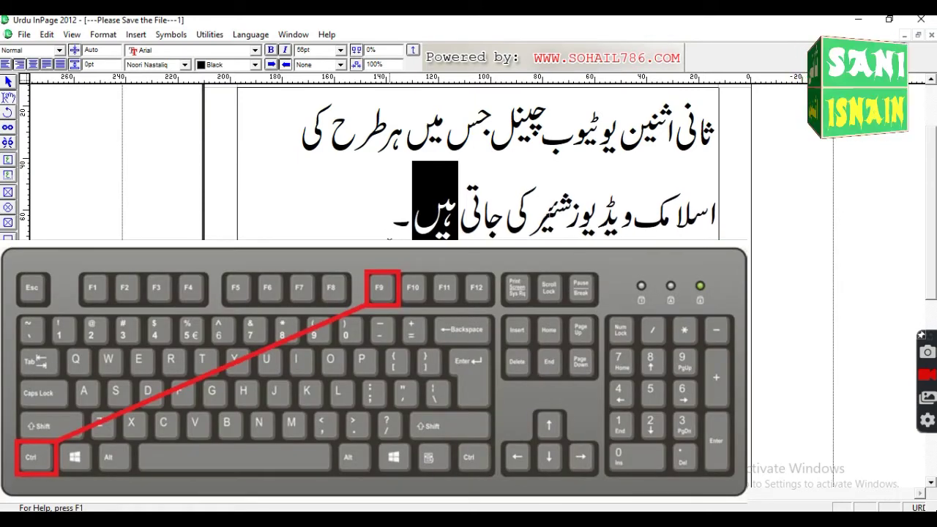
key("ctrl+F9")
key("ctrl+F9")
key("ctrl+F9")
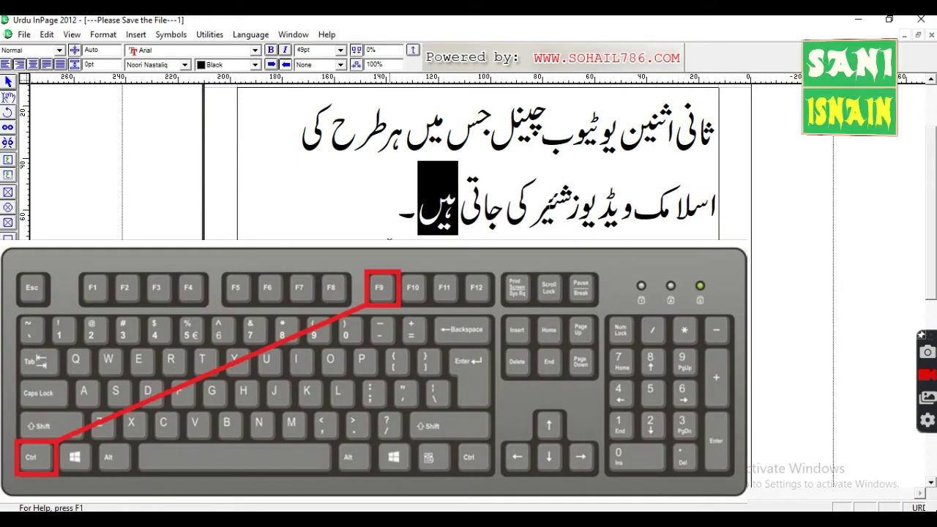
key("ctrl+F9")
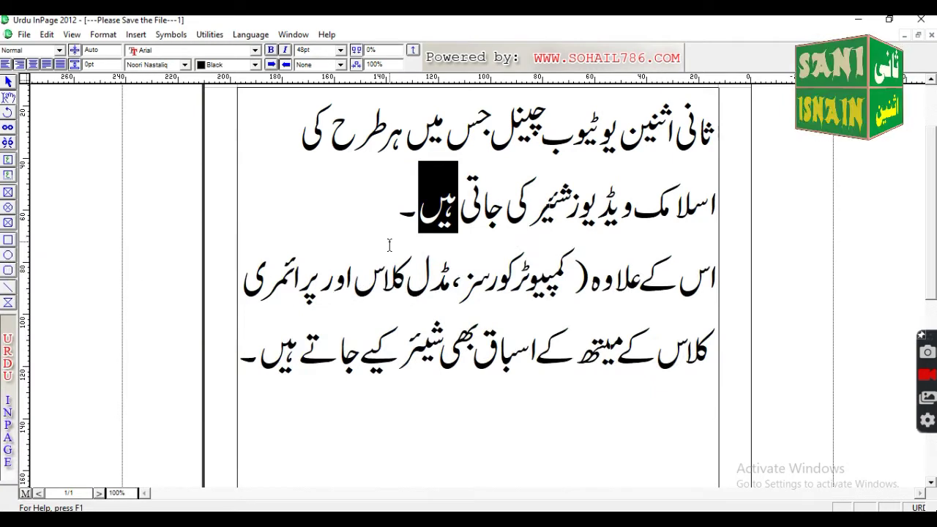
Step: Deselect the word ہیں, bring up the document preferences and close them without changing anything
left_click(392, 217)
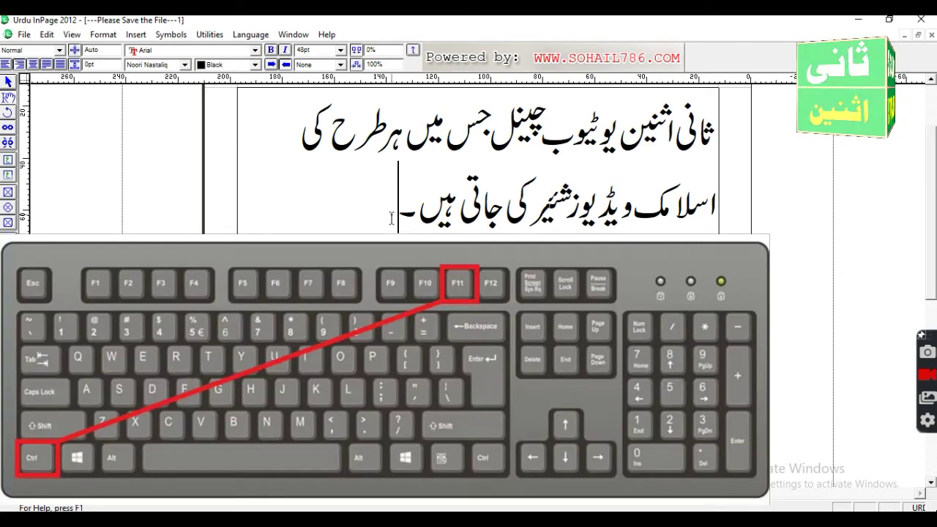
key("ctrl+F11")
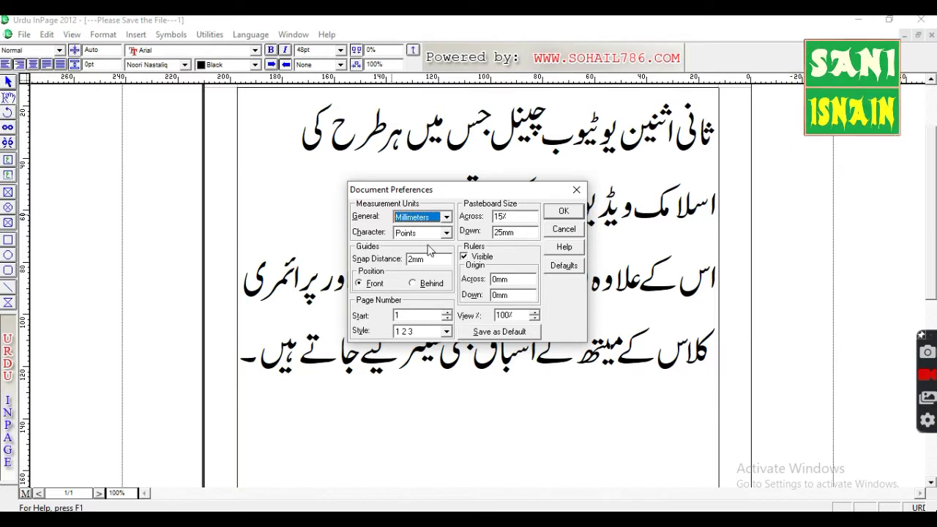
left_click(563, 230)
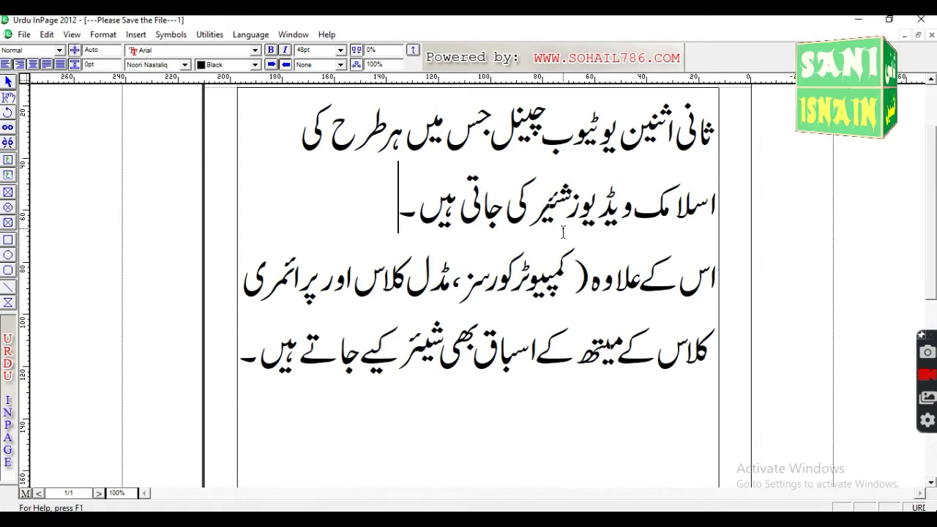
left_click_drag(420, 220, 458, 225)
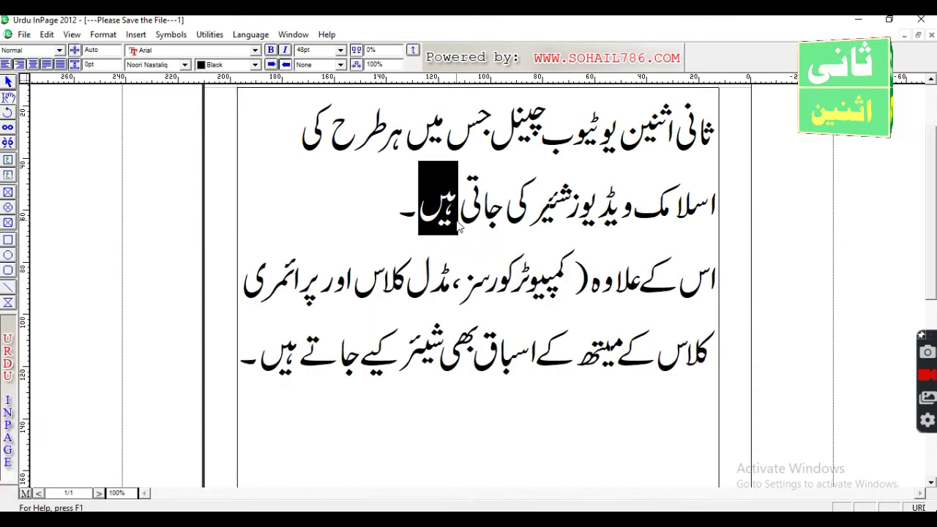
left_click(459, 271)
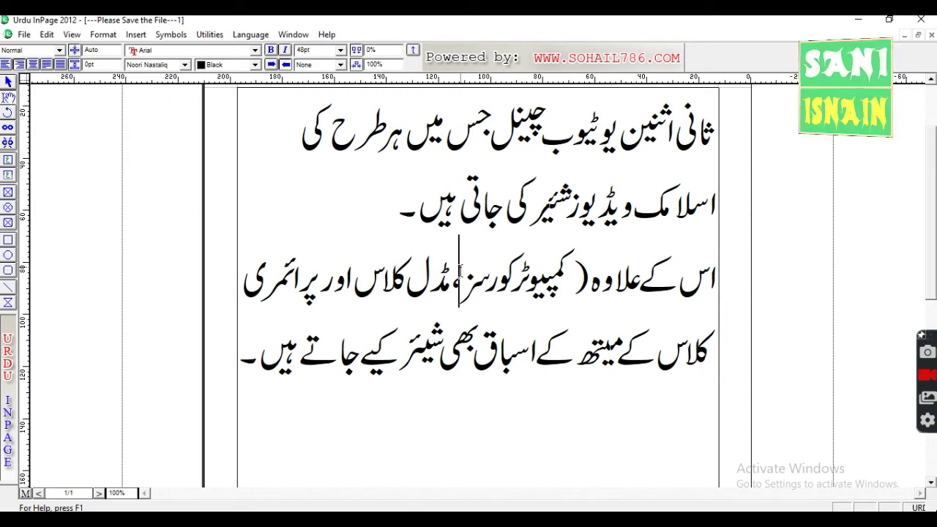
Step: Tighten the character spacing of the word جاتی in the second line stepwise to -12%
left_click_drag(460, 207, 497, 215)
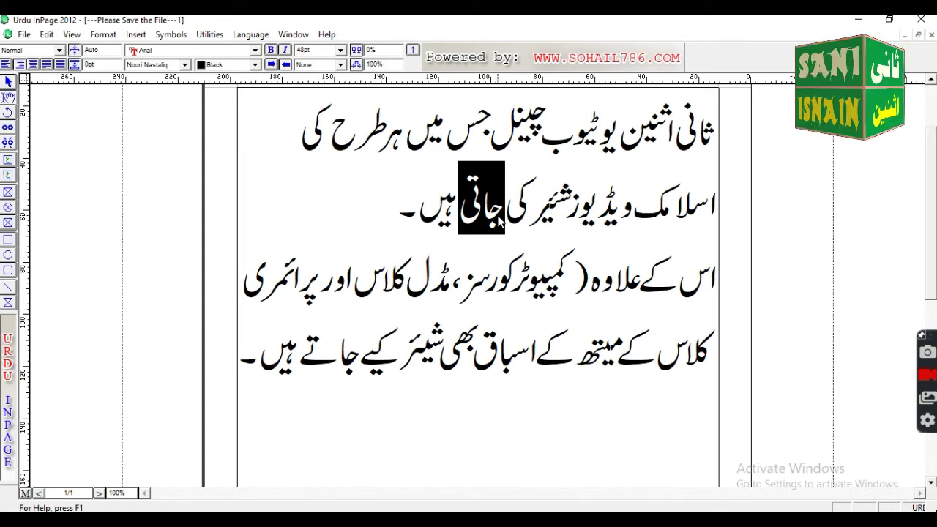
key("ctrl+F6")
key("ctrl+F6")
key("ctrl+F6")
key("ctrl+F6")
key("ctrl+F6")
key("ctrl+F6")
key("ctrl+F6")
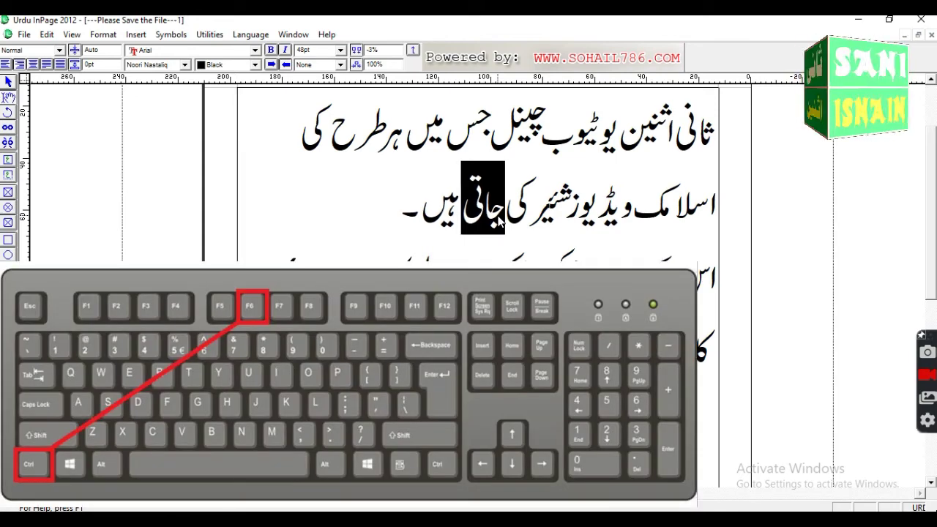
key("ctrl+F6")
key("ctrl+F6")
key("ctrl+F6")
key("ctrl+F6")
key("ctrl+F6")
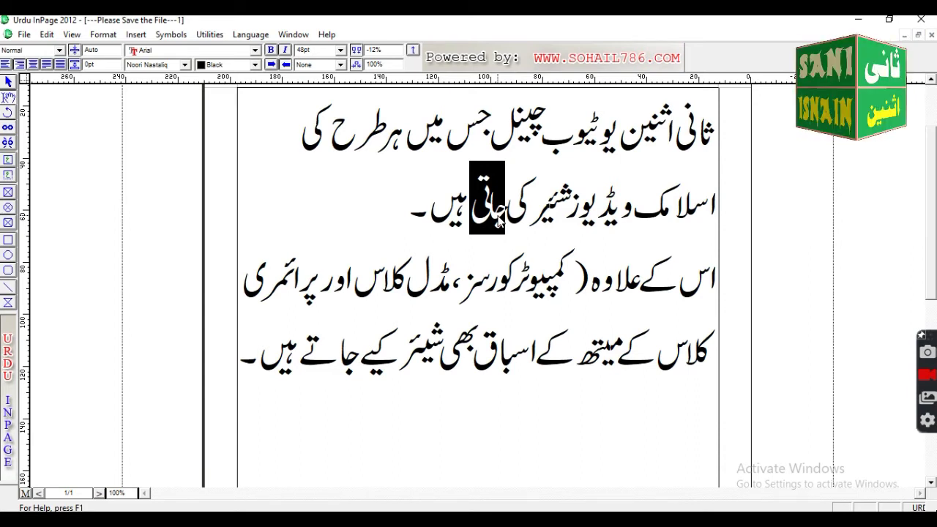
Step: Widen the character spacing of the selected word جاتی stepwise to 39%
key("ctrl+shift+Right")
key("ctrl+shift+Right")
key("ctrl+shift+Right")
key("ctrl+shift+Right")
key("ctrl+shift+Right")
key("ctrl+shift+Right")
key("ctrl+shift+Right")
key("ctrl+shift+Right")
key("ctrl+shift+Right")
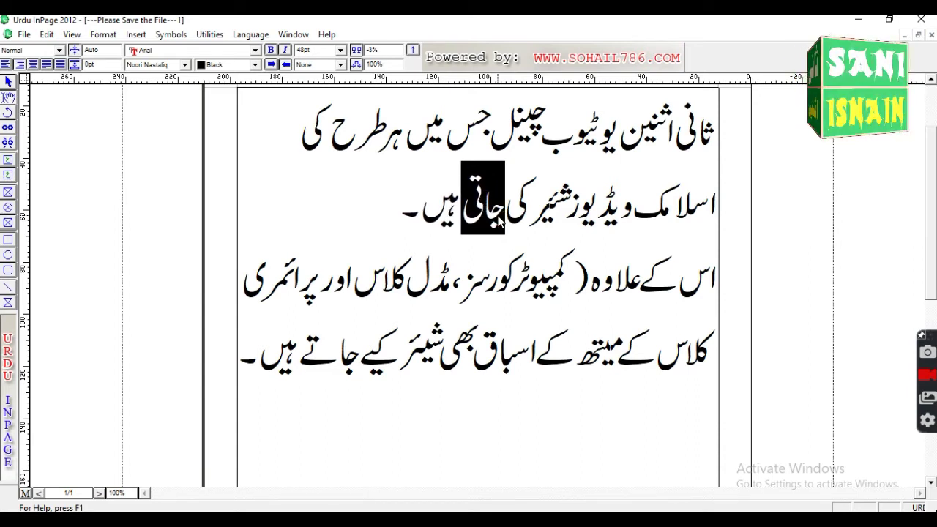
key("ctrl+shift+Right")
key("ctrl+shift+Right")
key("ctrl+shift+Right")
key("ctrl+shift+Right")
key("ctrl+shift+Right")
key("ctrl+shift+Right")
key("ctrl+shift+Right")
key("ctrl+shift+Right")
key("ctrl+shift+Right")
key("ctrl+shift+Right")
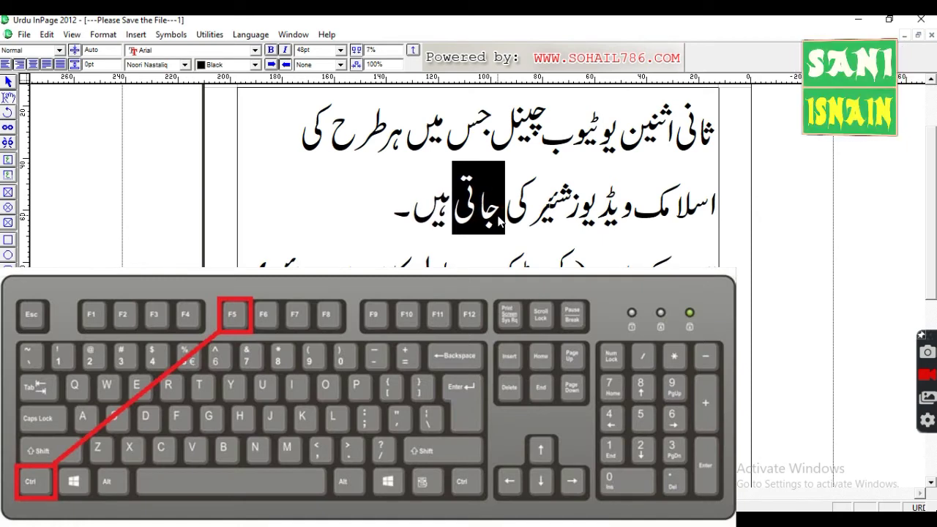
key("ctrl+F5")
key("ctrl+F5")
key("ctrl+F5")
key("ctrl+F5")
key("ctrl+F5")
key("ctrl+F5")
key("ctrl+F5")
key("ctrl+F5")
key("ctrl+F5")
key("ctrl+F5")
key("ctrl+F5")
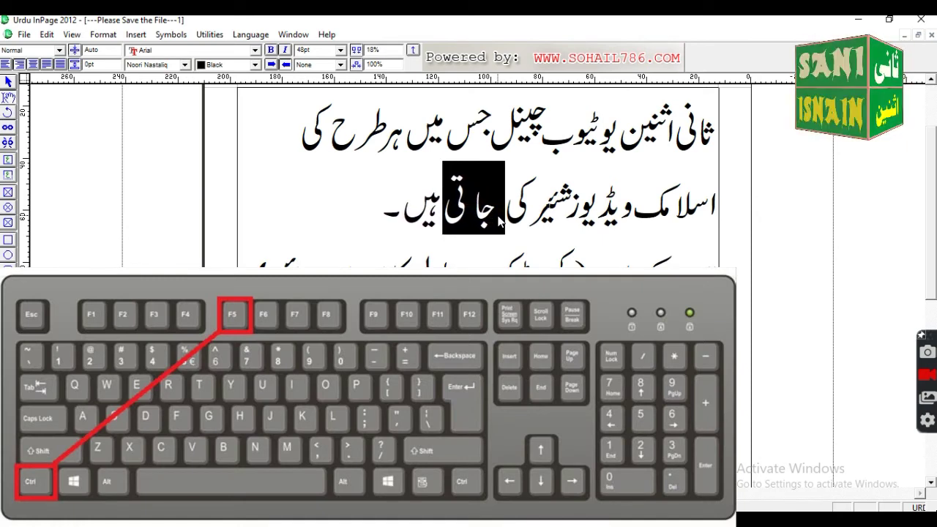
key("ctrl+F5")
key("ctrl+F5")
key("ctrl+F5")
key("ctrl+F5")
key("ctrl+F5")
key("ctrl+F5")
key("ctrl+F5")
key("ctrl+F5")
key("ctrl+F5")
key("ctrl+F5")
key("ctrl+F5")
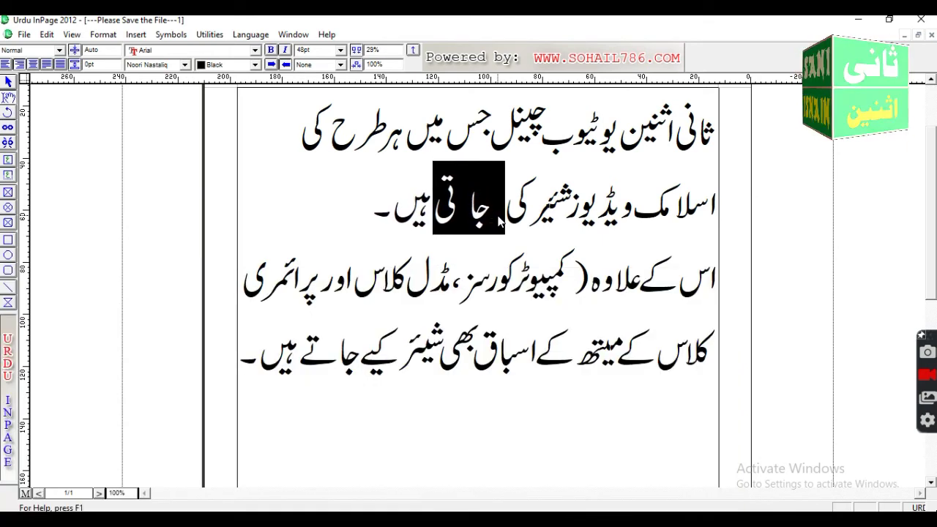
key("ctrl+F5")
key("ctrl+F5")
key("ctrl+F5")
key("ctrl+F5")
key("ctrl+F5")
key("ctrl+F5")
key("ctrl+F5")
key("ctrl+F5")
key("ctrl+F5")
key("ctrl+F5")
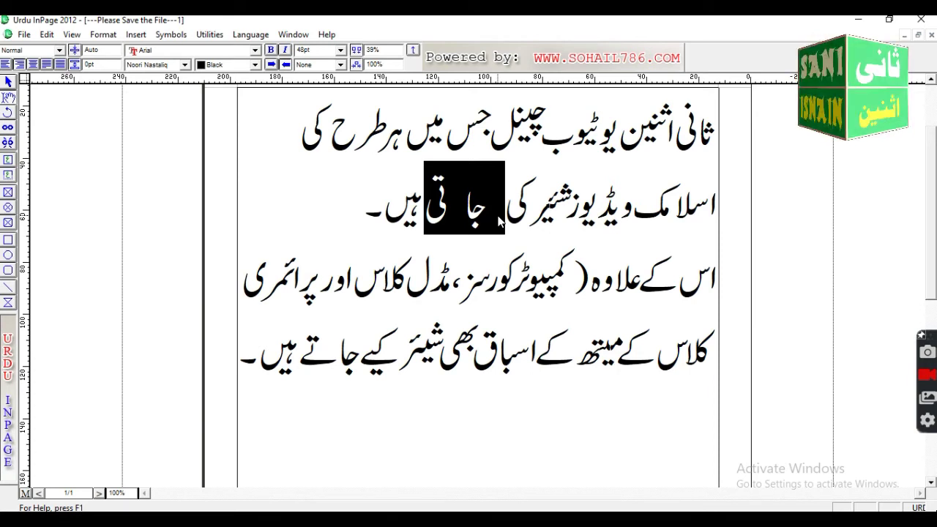
Step: Reduce the character spacing of the selected word جاتی stepwise to 11%
key("ctrl+F6")
key("ctrl+F6")
key("ctrl+F6")
key("ctrl+F6")
key("ctrl+F6")
key("ctrl+F6")
key("ctrl+F6")
key("ctrl+F6")
key("ctrl+F6")
key("ctrl+F6")
key("ctrl+F6")
key("ctrl+F6")
key("ctrl+F6")
key("ctrl+F6")
key("ctrl+F6")
key("ctrl+F6")
key("ctrl+F6")
key("ctrl+F6")
key("ctrl+F6")
key("ctrl+F6")
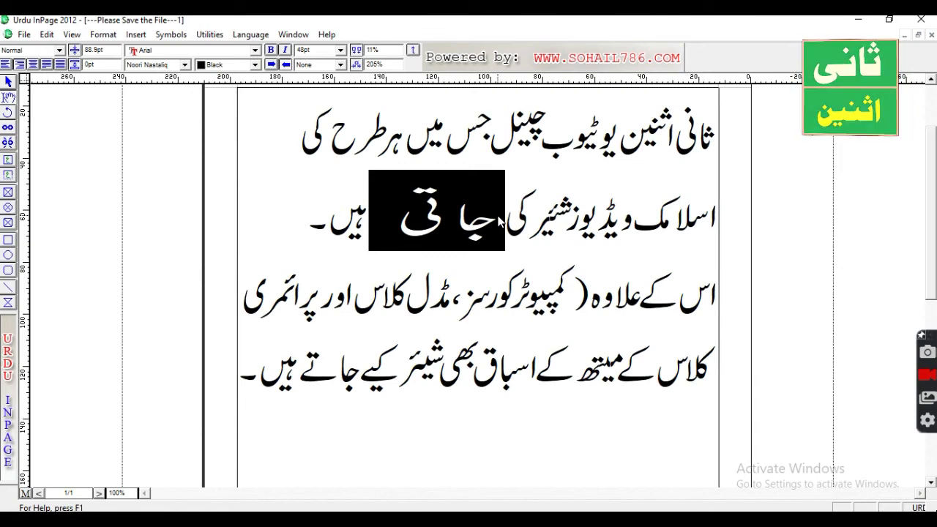
Step: Stretch the character width of the selected word جاتی stepwise to 265%
key("ctrl+bracketright")
key("ctrl+bracketright")
key("ctrl+bracketright")
key("ctrl+bracketright")
key("ctrl+bracketright")
key("ctrl+bracketright")
key("ctrl+bracketright")
key("ctrl+bracketright")
key("ctrl+bracketright")
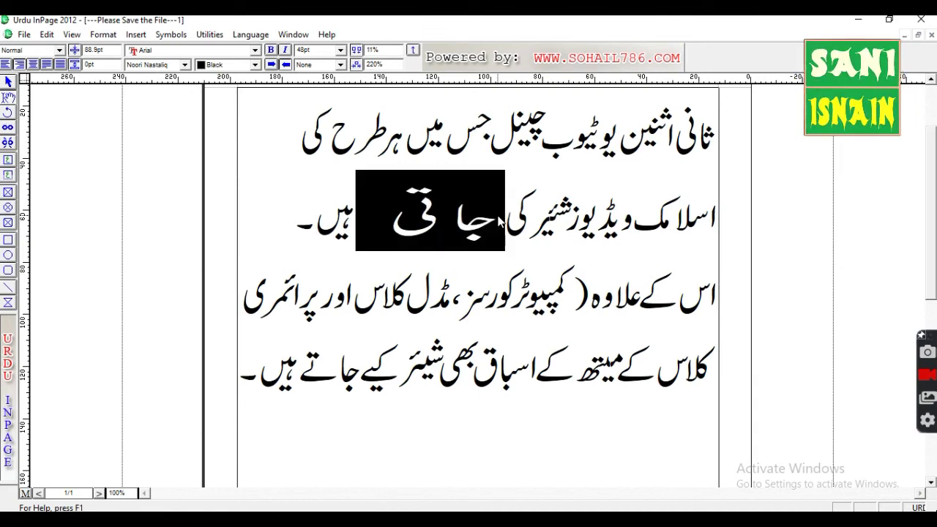
key("ctrl+bracketright")
key("ctrl+bracketright")
key("ctrl+bracketright")
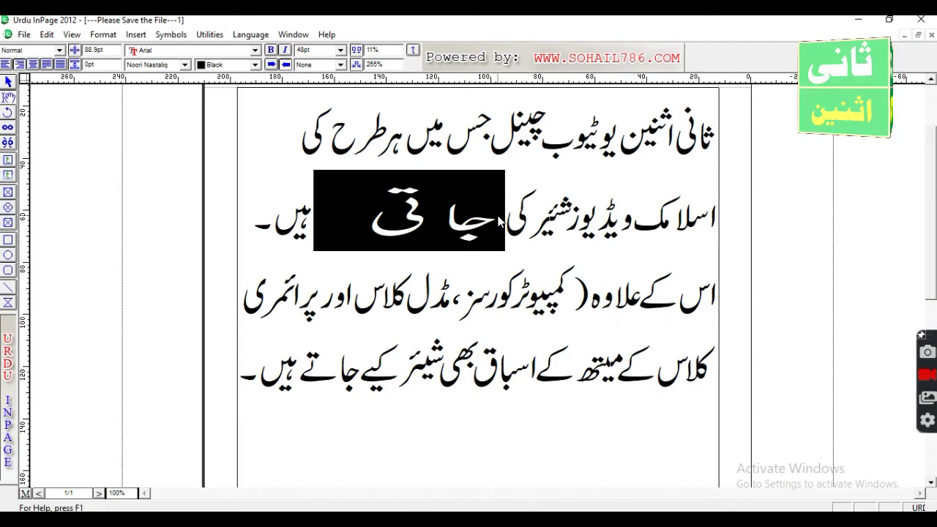
Step: Narrow the character width of the selected word جاتی stepwise to 105%
key("ctrl+bracketleft")
key("ctrl+bracketleft")
key("ctrl+bracketleft")
key("ctrl+bracketleft")
key("ctrl+bracketleft")
key("ctrl+bracketleft")
key("ctrl+bracketleft")
key("ctrl+bracketleft")
key("ctrl+bracketleft")
key("ctrl+bracketleft")
key("ctrl+bracketleft")
key("ctrl+bracketleft")
key("ctrl+bracketleft")
key("ctrl+bracketleft")
key("ctrl+bracketleft")
key("ctrl+bracketleft")
key("ctrl+bracketleft")
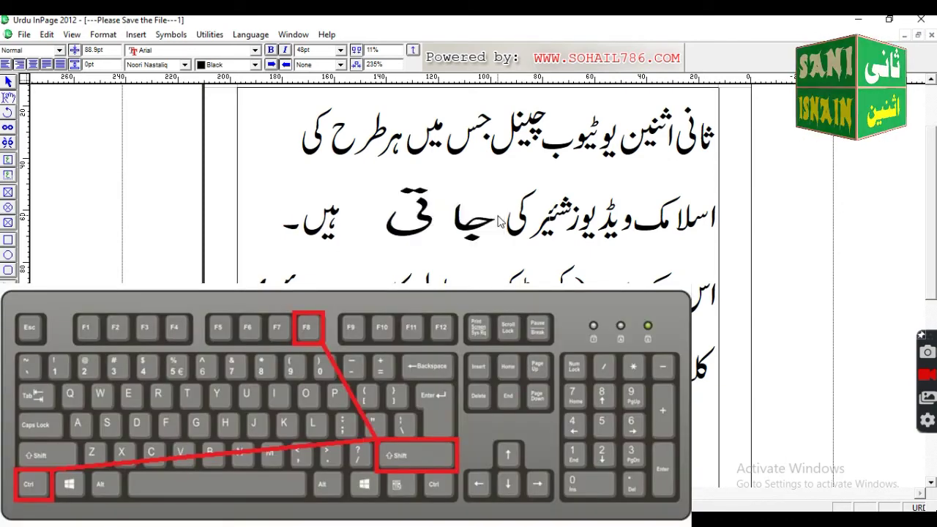
key("ctrl+shift+F8")
key("ctrl+shift+F8")
key("ctrl+shift+F8")
key("ctrl+shift+F8")
key("ctrl+shift+F8")
key("ctrl+shift+F8")
key("ctrl+shift+F8")
key("ctrl+shift+F8")
key("ctrl+shift+F8")
key("ctrl+shift+F8")
key("ctrl+shift+F8")
key("ctrl+shift+F8")
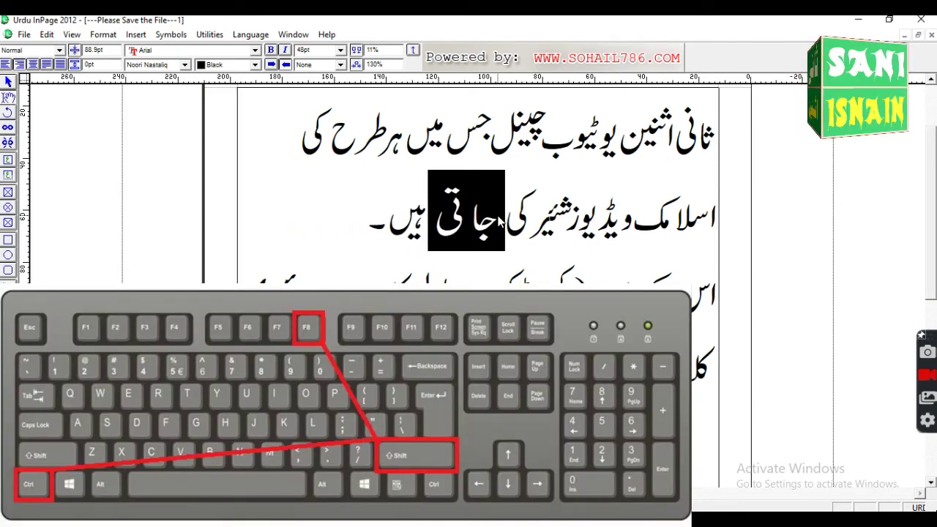
key("ctrl+shift+F8")
key("ctrl+shift+F8")
key("ctrl+shift+F8")
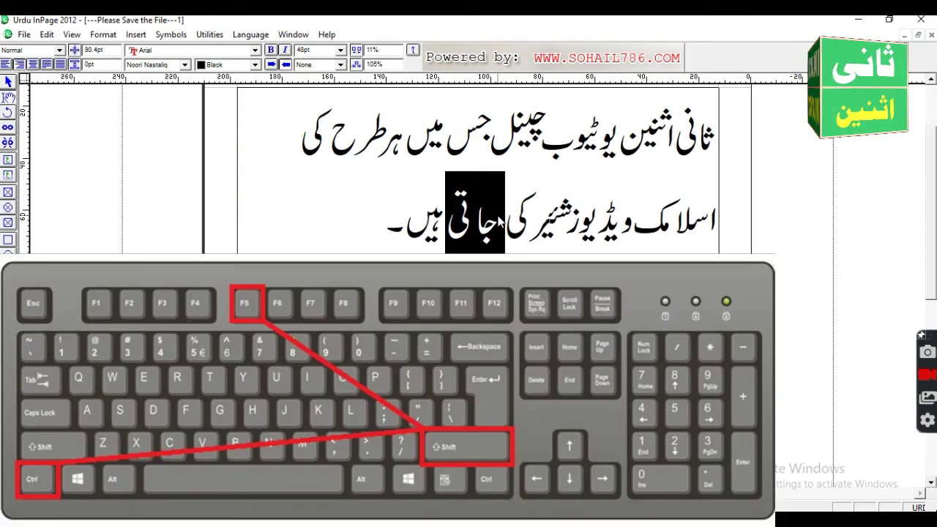
Step: Increase the line spacing at the selected word جاتی stepwise to 118.9 pt
key("ctrl+shift+F5")
key("ctrl+shift+F5")
key("ctrl+shift+F5")
key("ctrl+shift+F5")
key("ctrl+shift+F5")
key("ctrl+shift+F5")
key("ctrl+shift+F5")
key("ctrl+shift+F5")
key("ctrl+shift+F5")
key("ctrl+shift+F5")
key("ctrl+shift+F5")
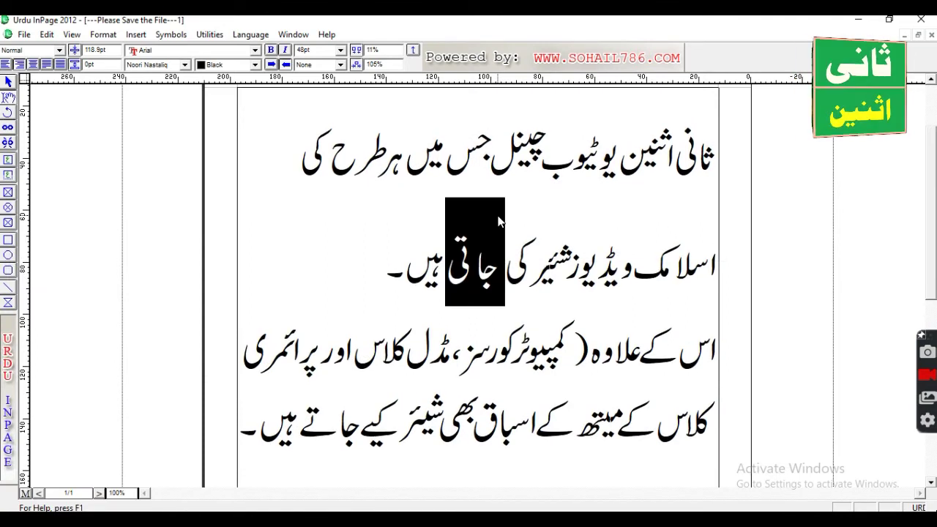
Step: Decrease the line spacing at the selected word جاتی stepwise to 89.4 pt
key("ctrl+shift+F6")
key("ctrl+shift+F6")
key("ctrl+shift+F6")
key("ctrl+shift+F6")
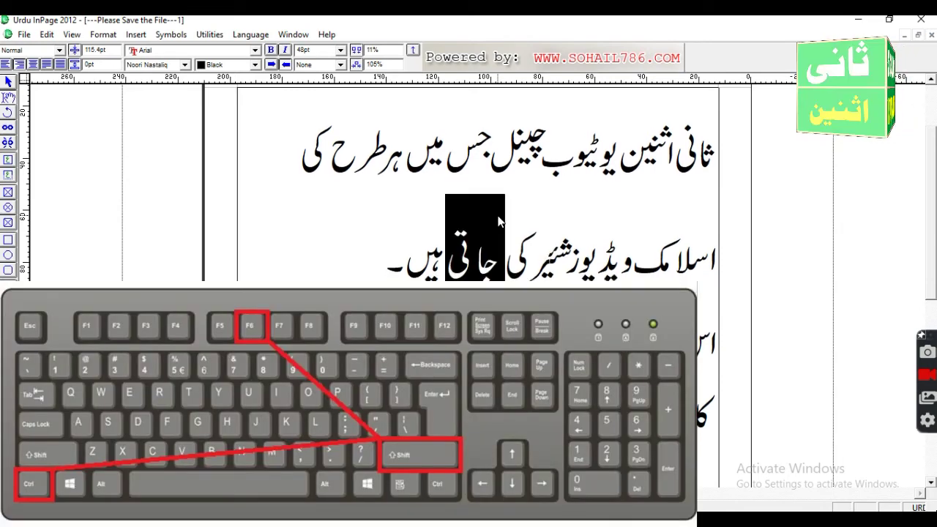
key("ctrl+shift+F6")
key("ctrl+shift+F6")
key("ctrl+shift+F6")
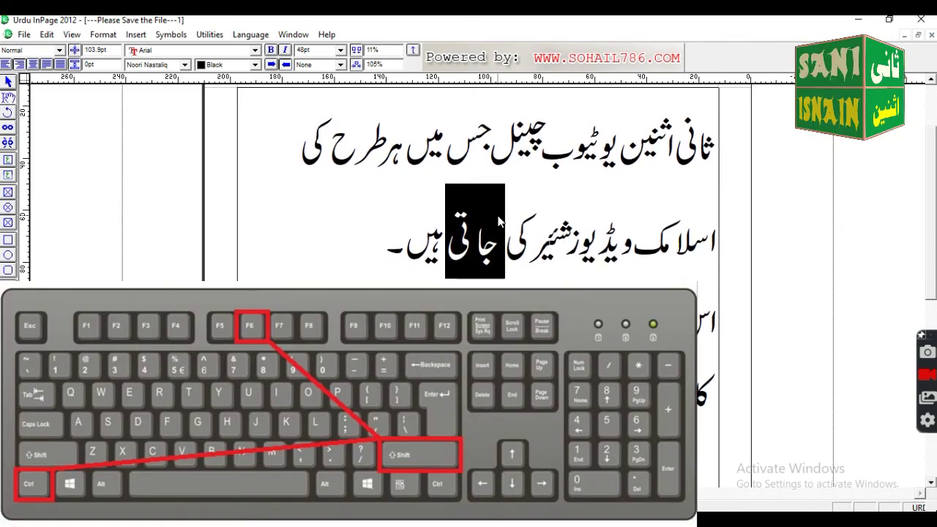
key("ctrl+shift+F6")
key("ctrl+shift+F6")
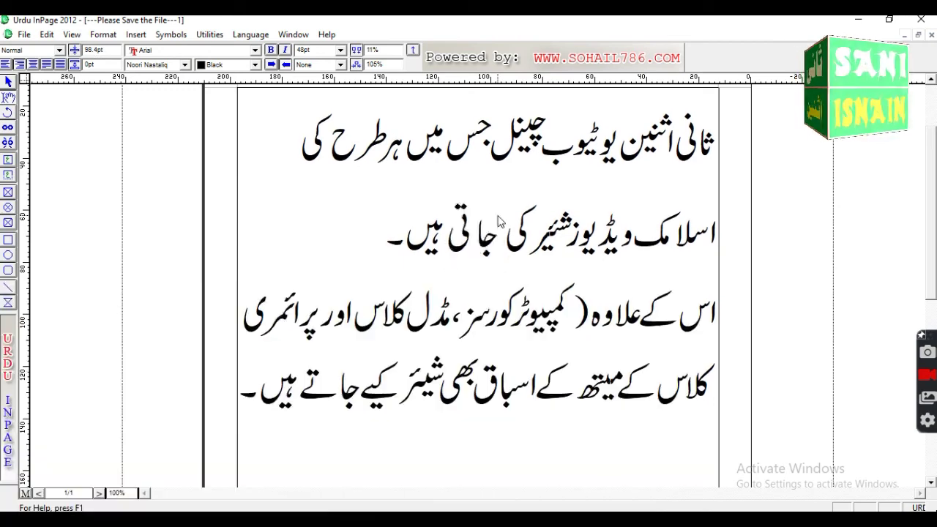
key("ctrl+shift+F6")
key("ctrl+shift+F6")
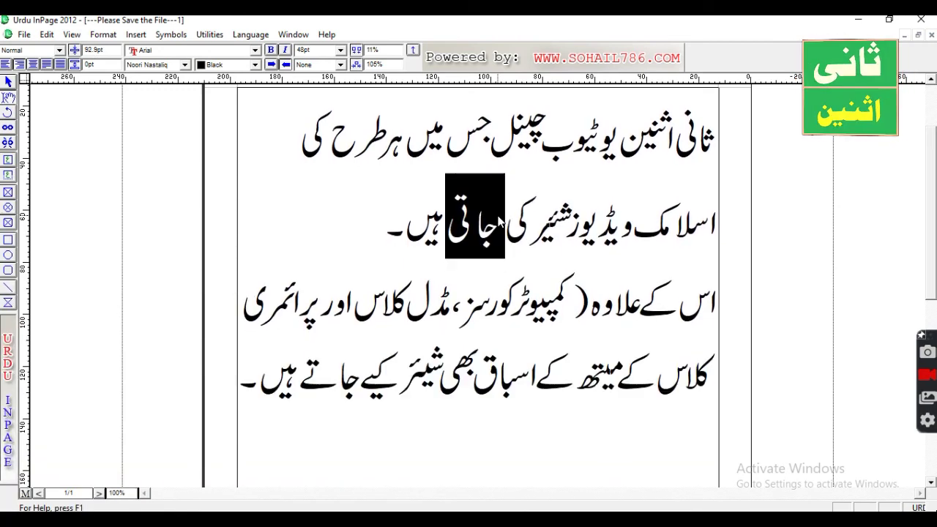
key("ctrl+shift+F6")
key("ctrl+shift+F6")
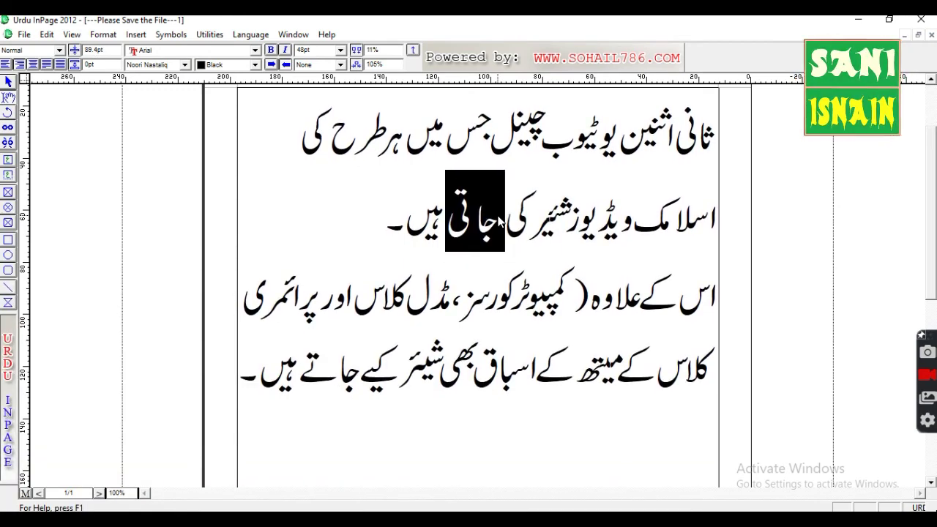